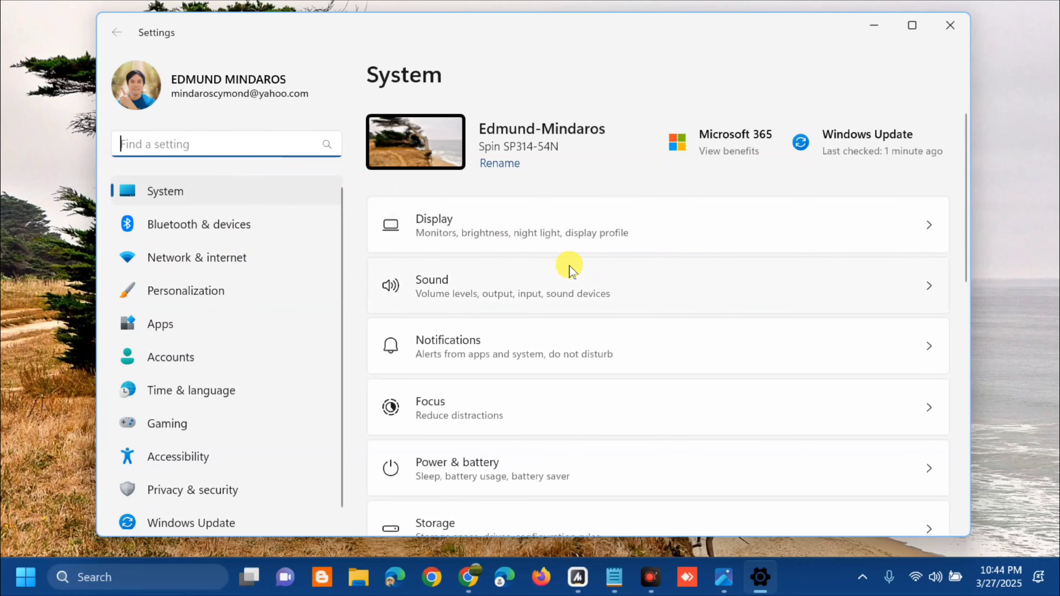
- Open the list of temporary files in the system's storage settings
scroll(567, 267, "down", 3)
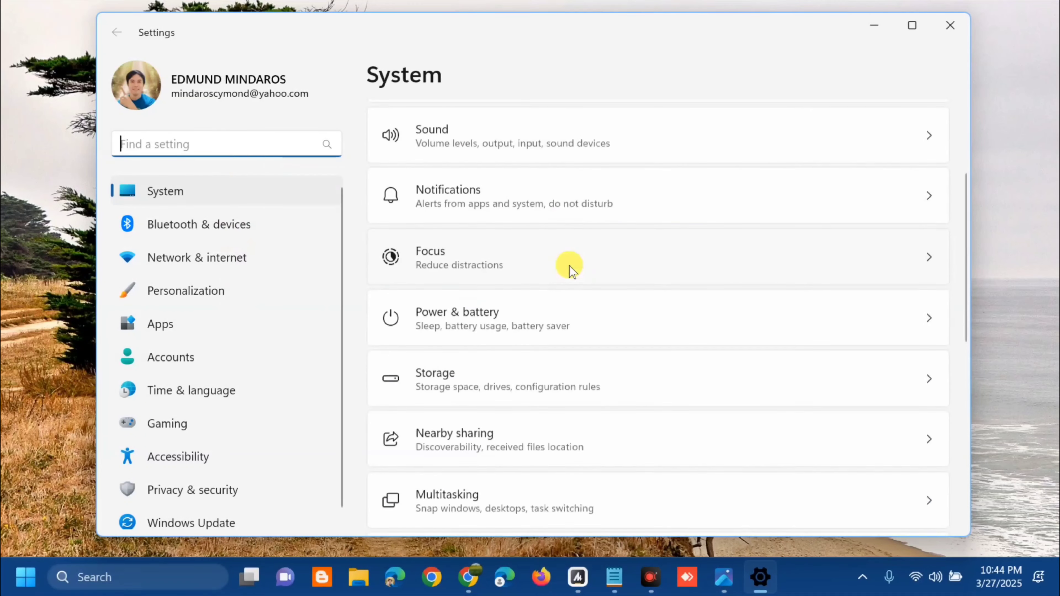
left_click(500, 384)
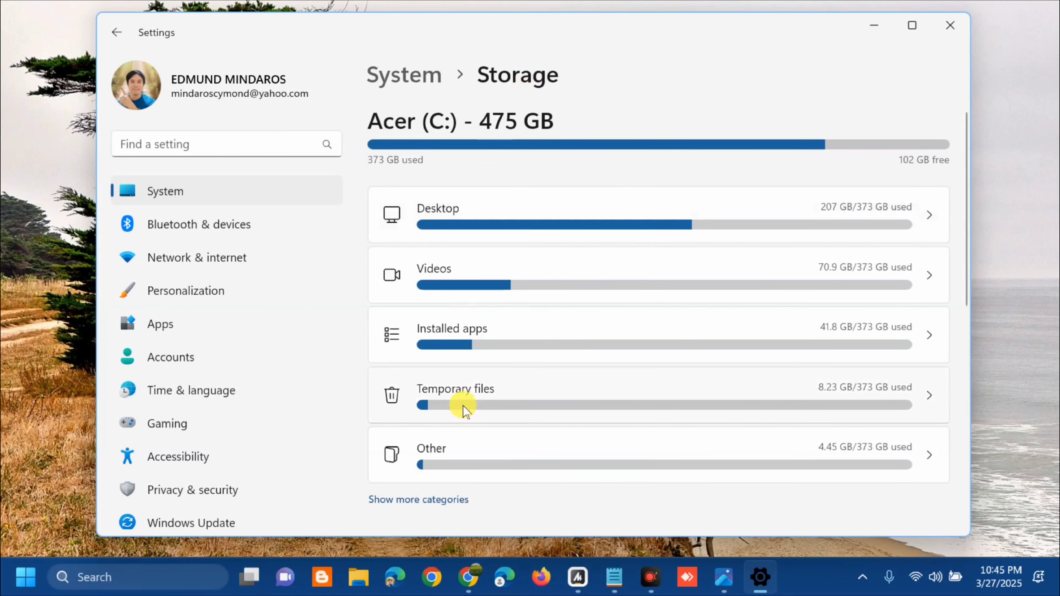
left_click(509, 394)
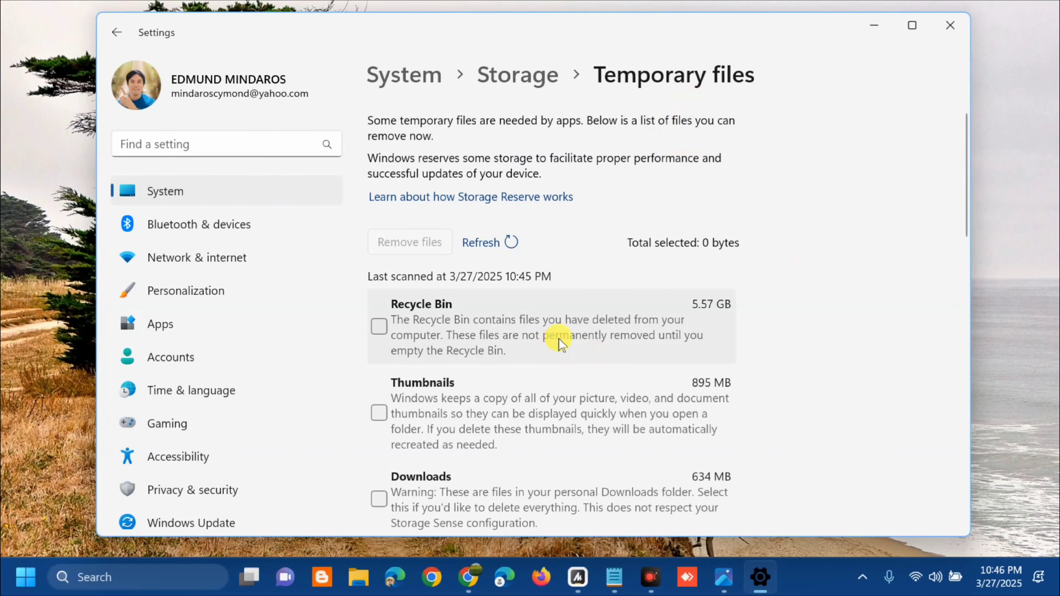
- Permanently remove only the Delivery Optimization Files from the temporary files and close Settings
scroll(584, 342, "down", 10)
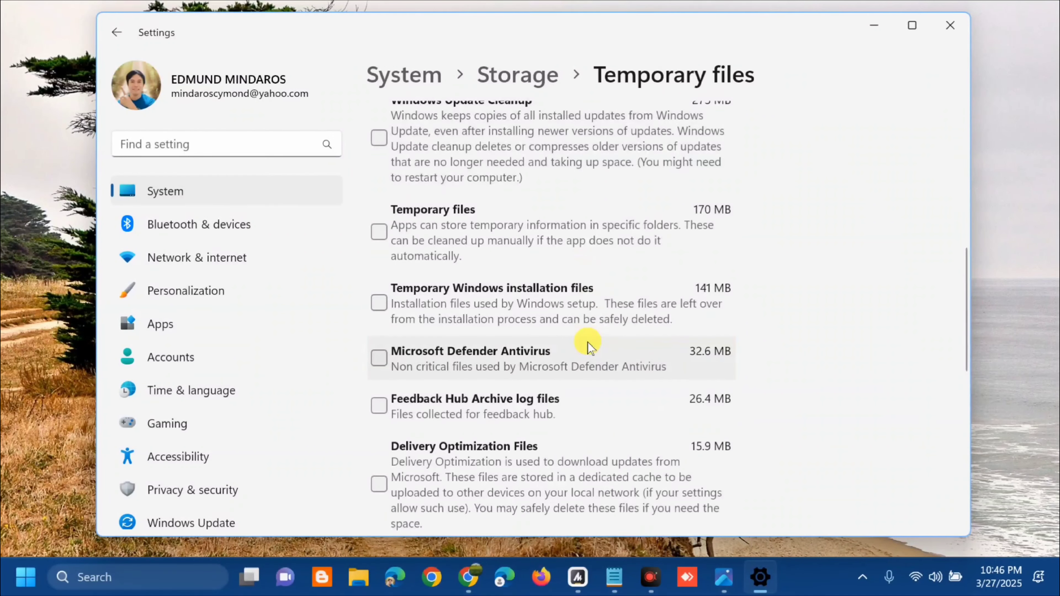
scroll(588, 344, "down", 9)
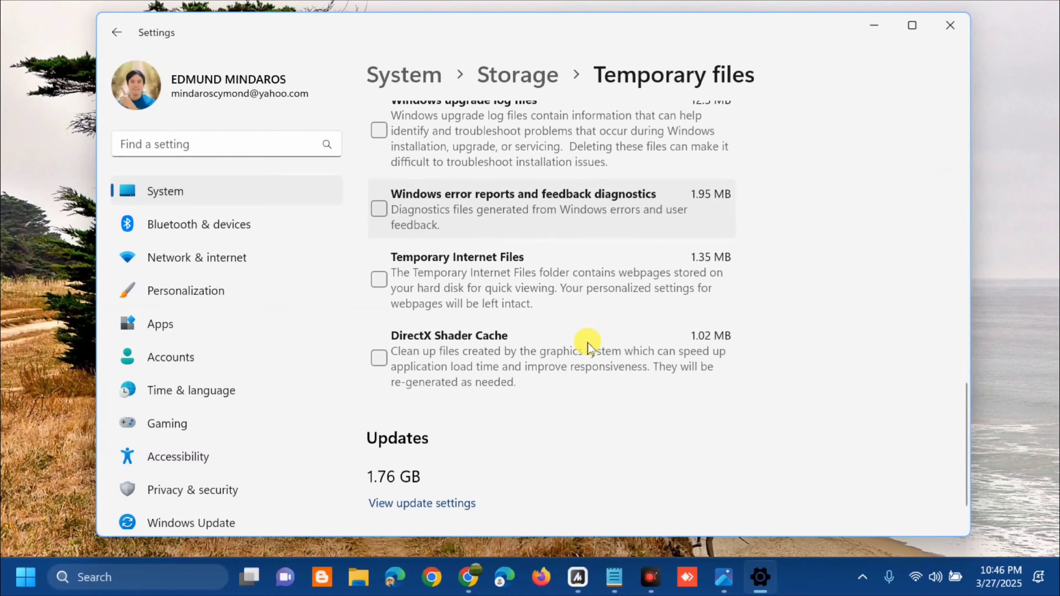
scroll(588, 344, "up", 7)
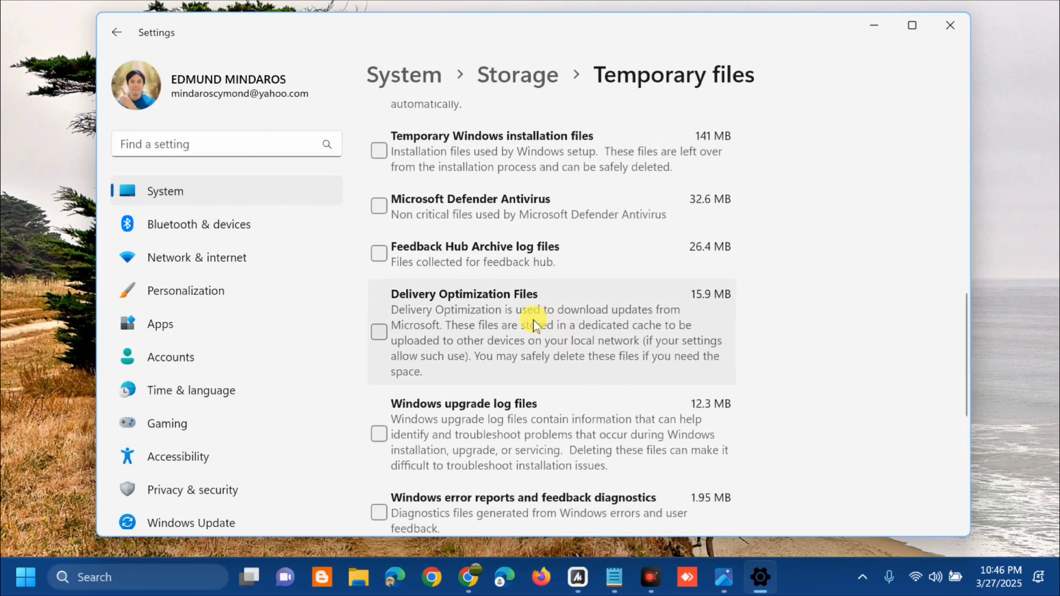
left_click(379, 332)
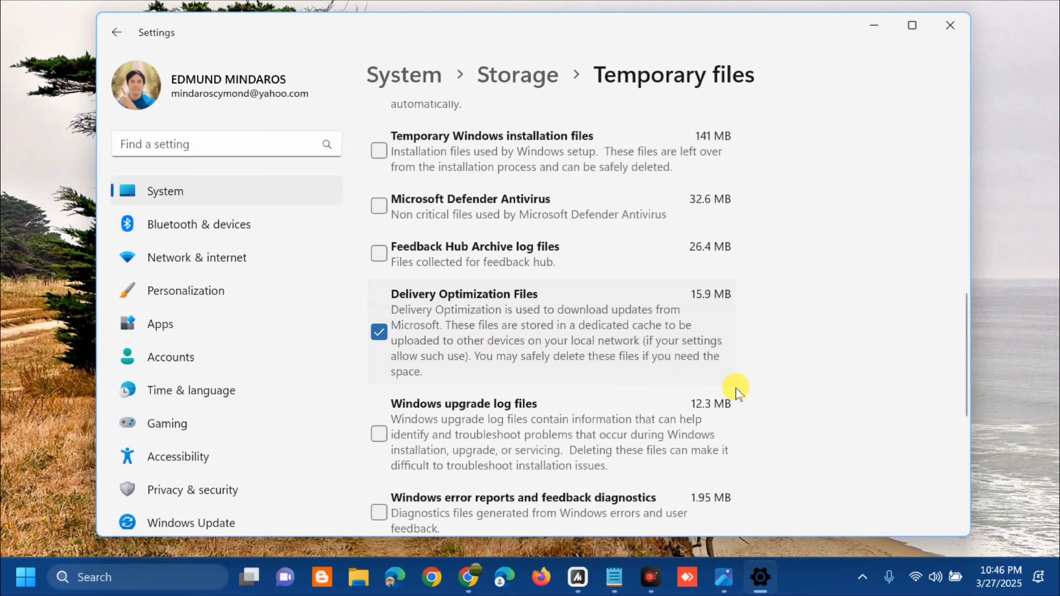
scroll(736, 389, "up", 10)
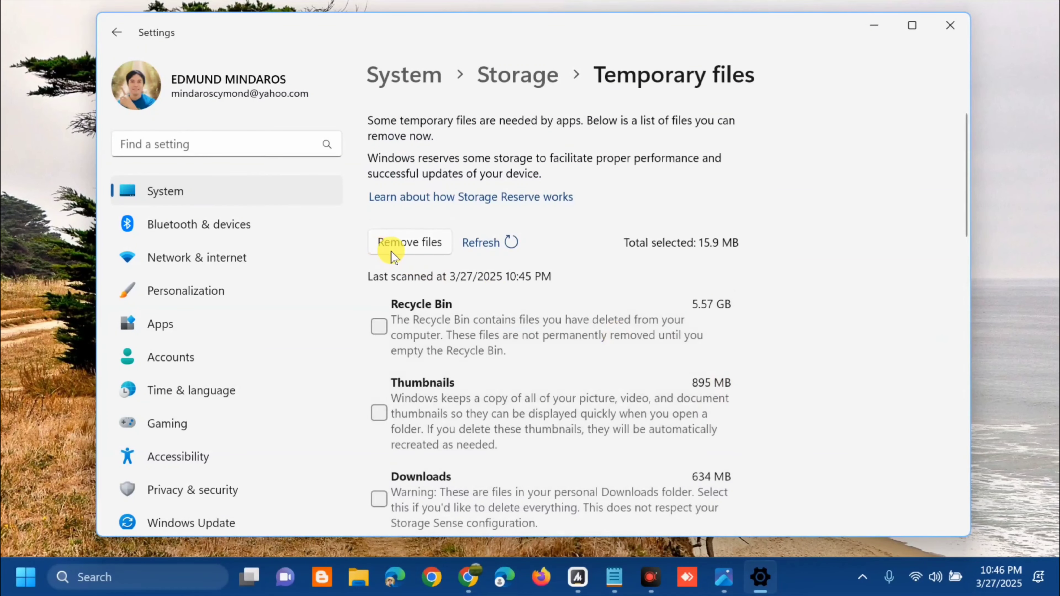
left_click(409, 244)
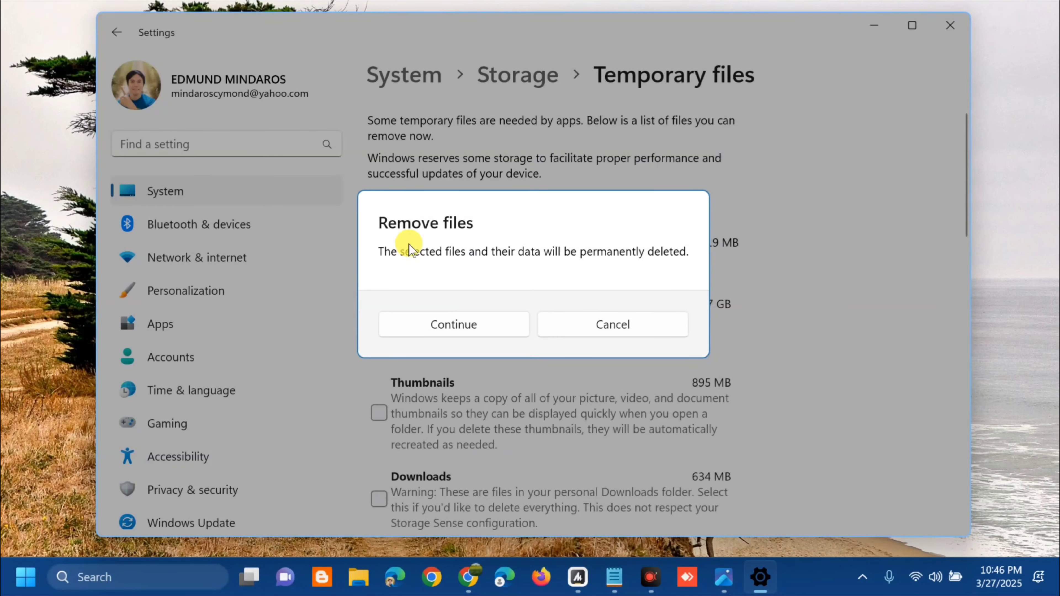
left_click(452, 326)
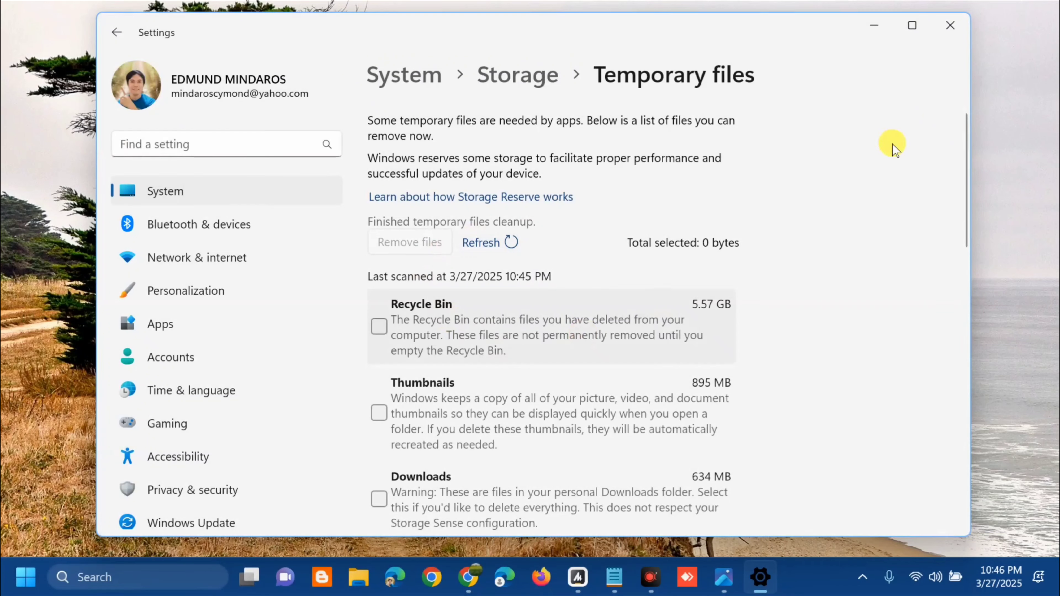
left_click(950, 26)
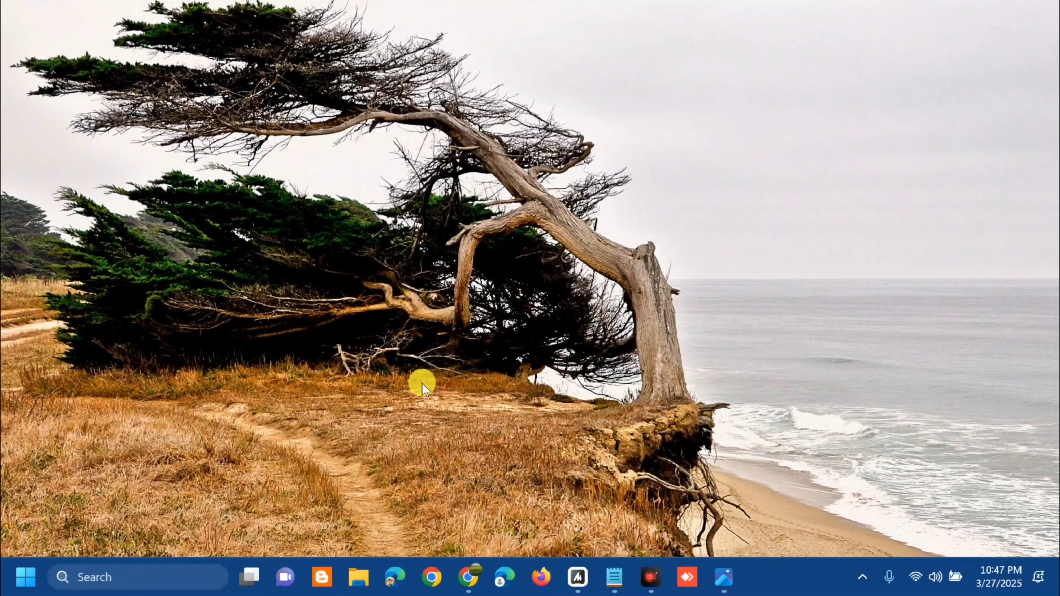
- Open the Services console by running services.msc
key("super+r")
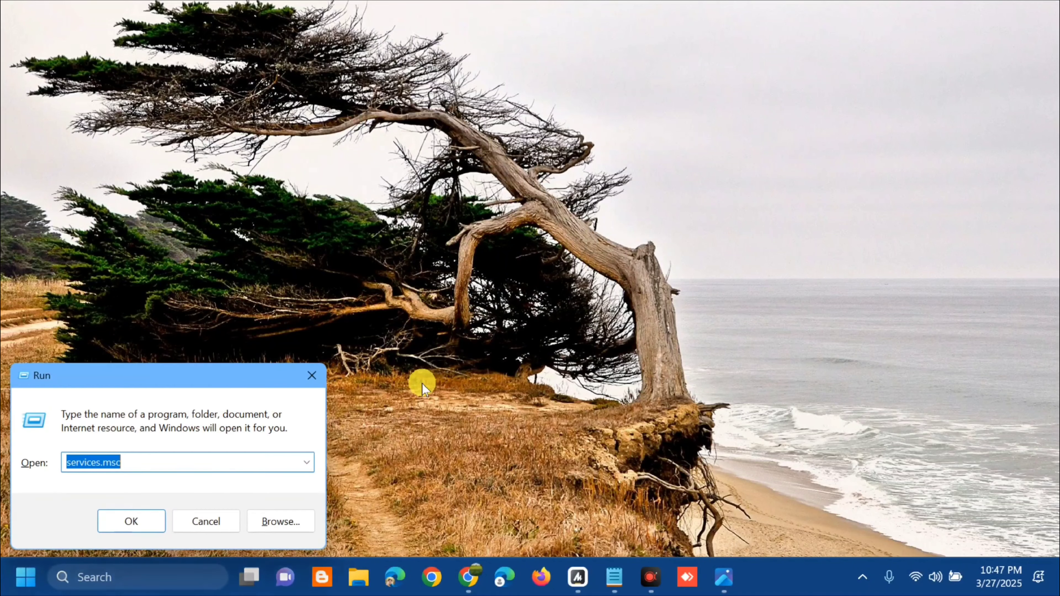
key("BackSpace")
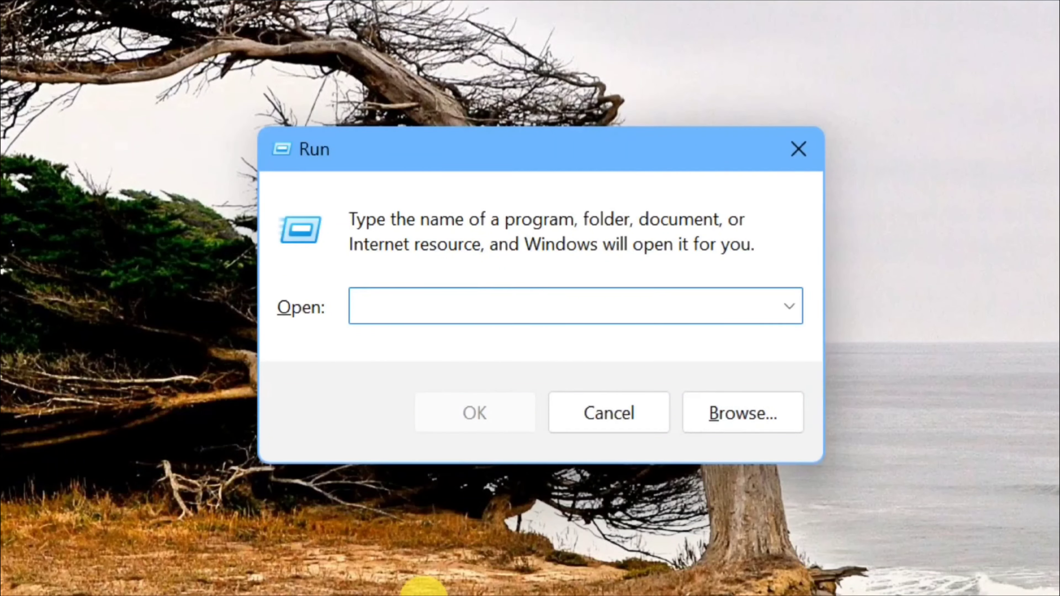
type("services.msc")
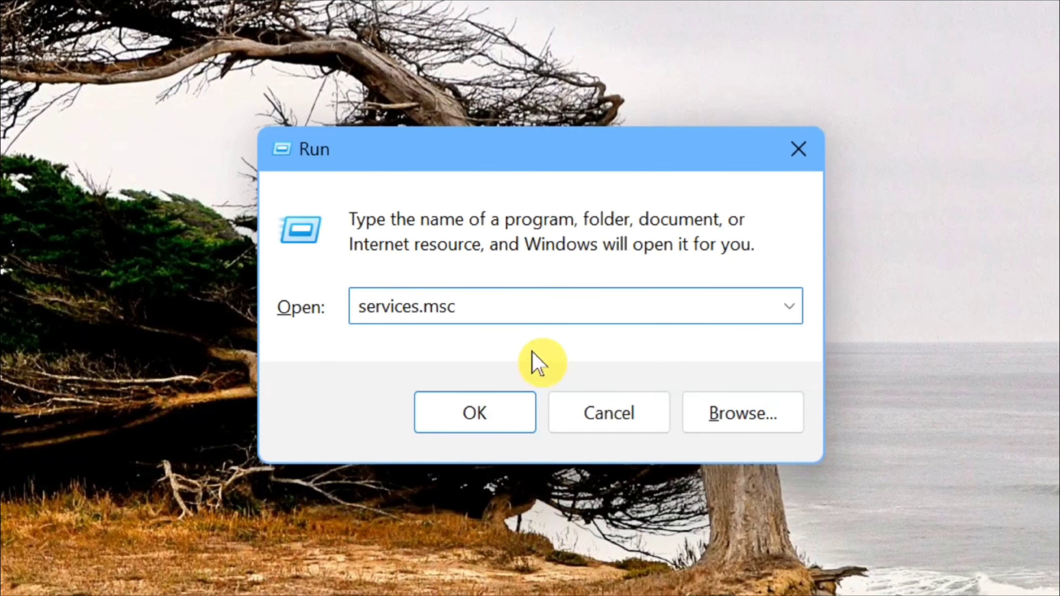
left_click(478, 423)
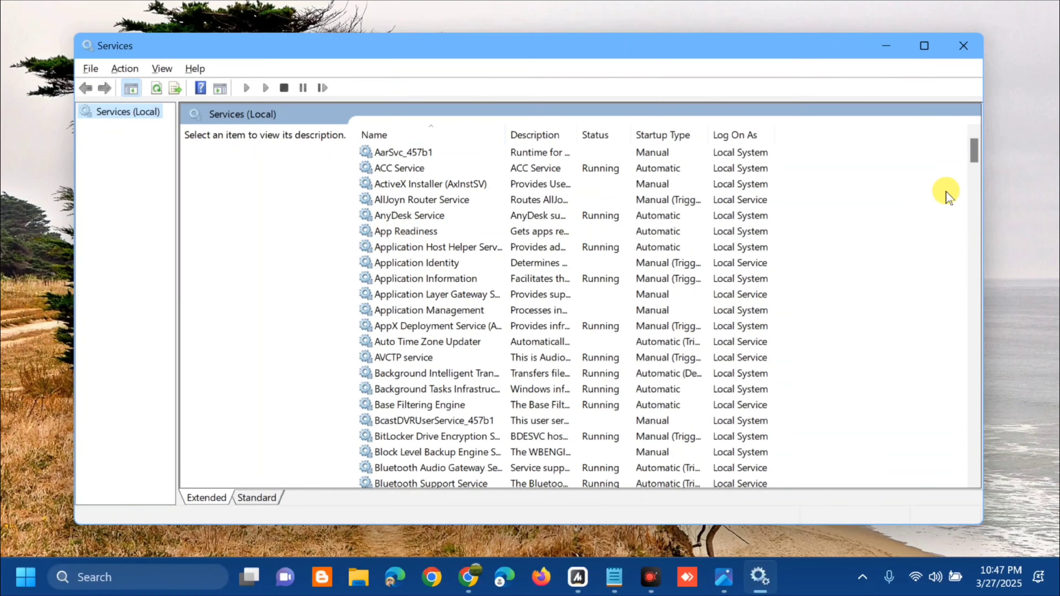
- Find the Windows Update service in the services list and restart it
left_click_drag(972, 157, 933, 476)
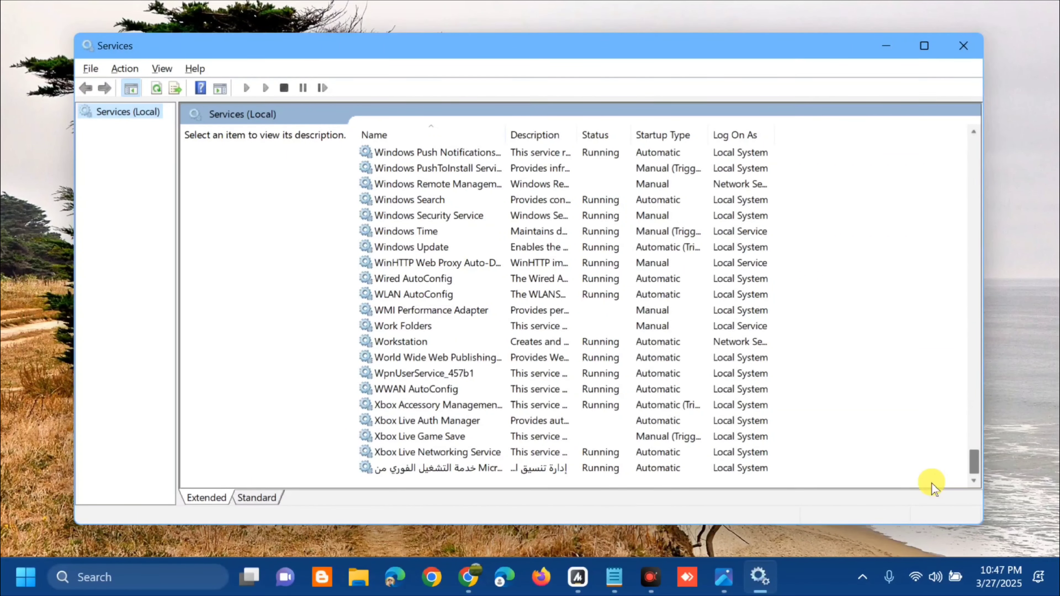
left_click(516, 246)
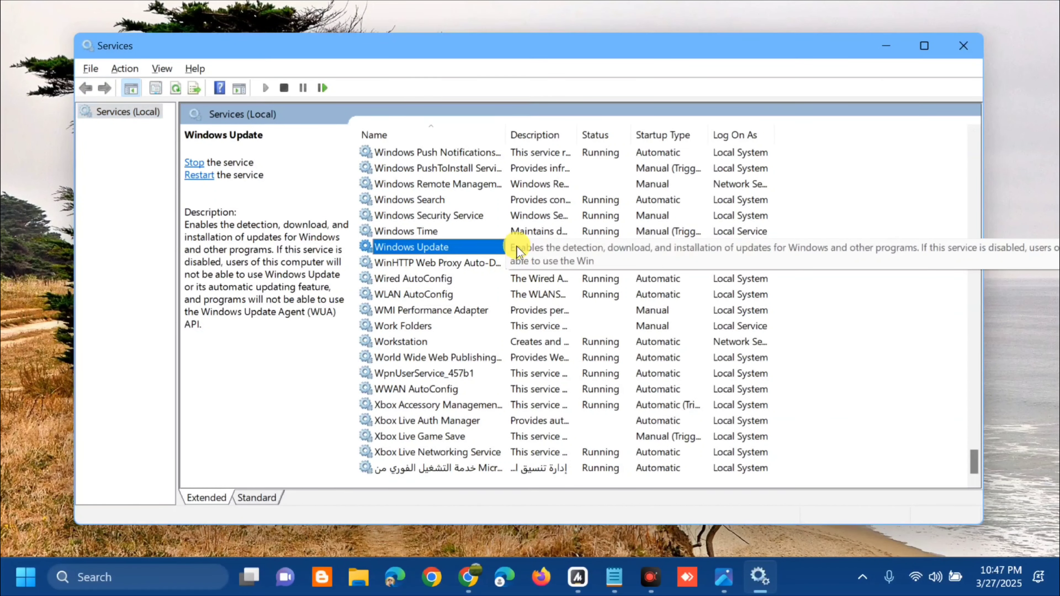
right_click(517, 247)
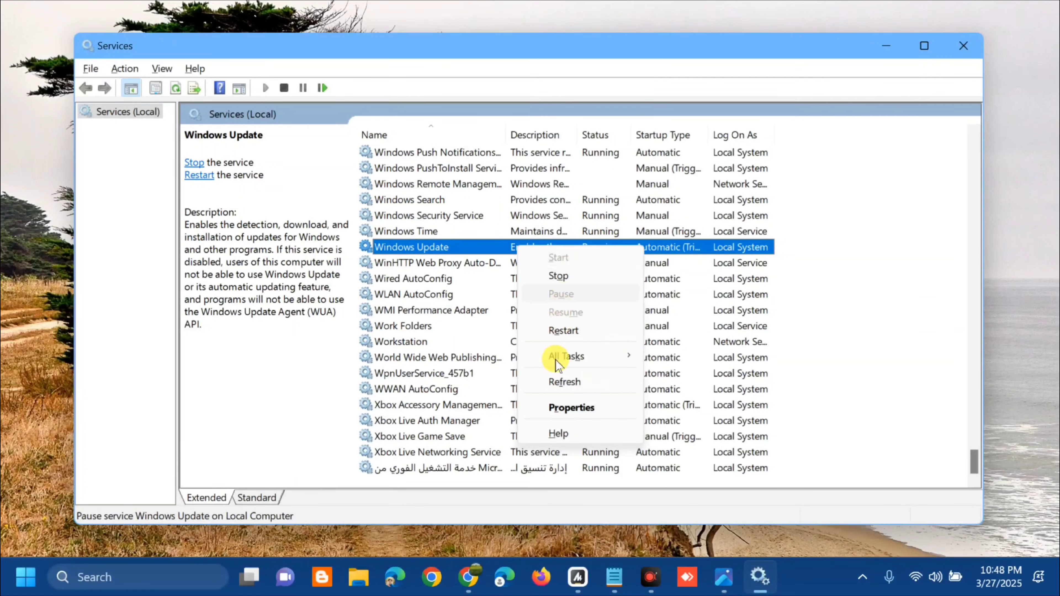
left_click(565, 332)
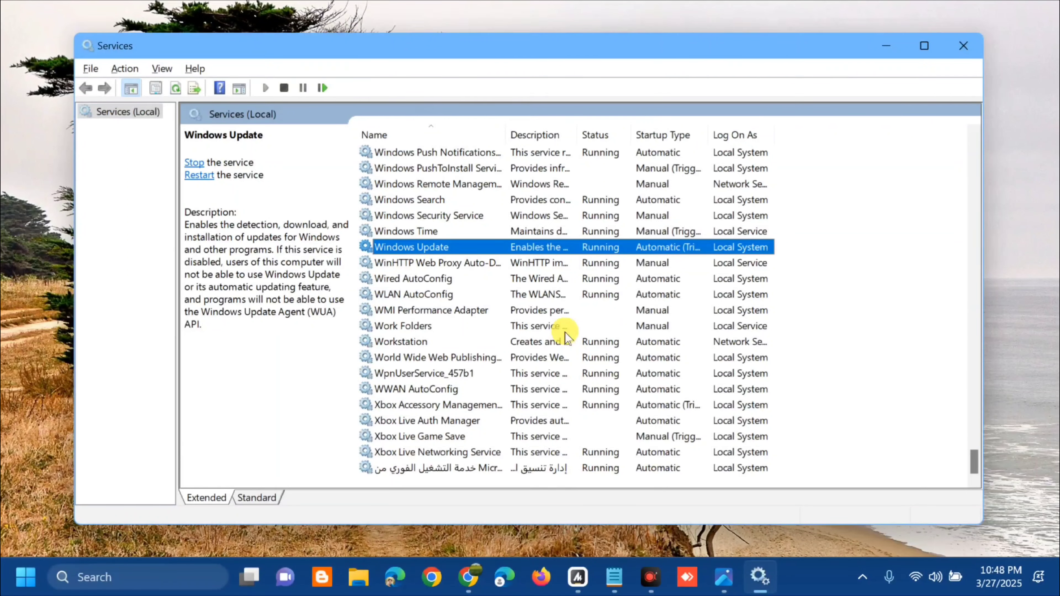
- Set the Windows Update service's startup type to Automatic, apply it and close its properties
double_click(497, 249)
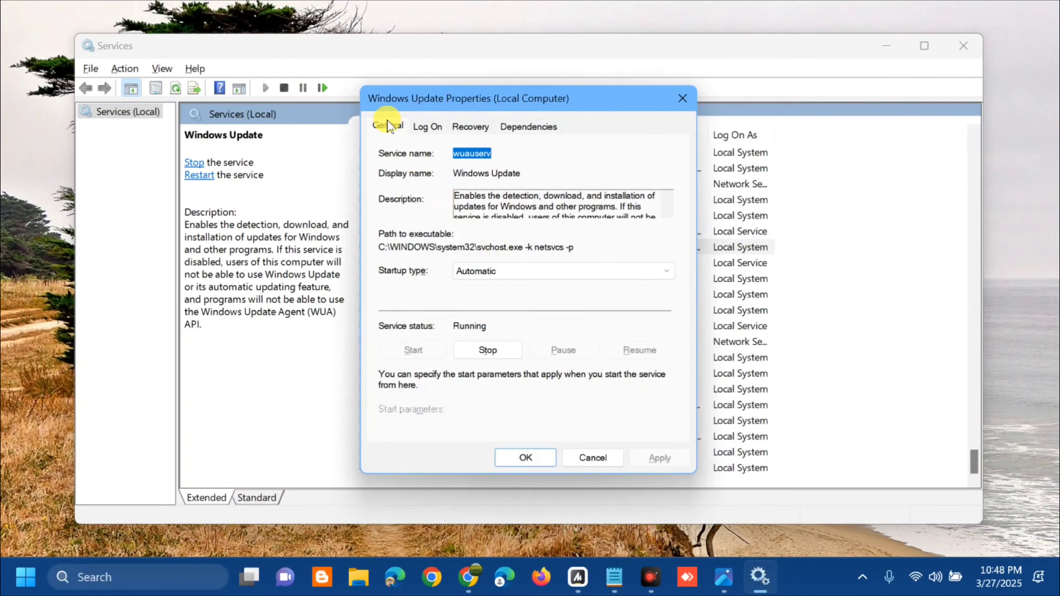
left_click(654, 273)
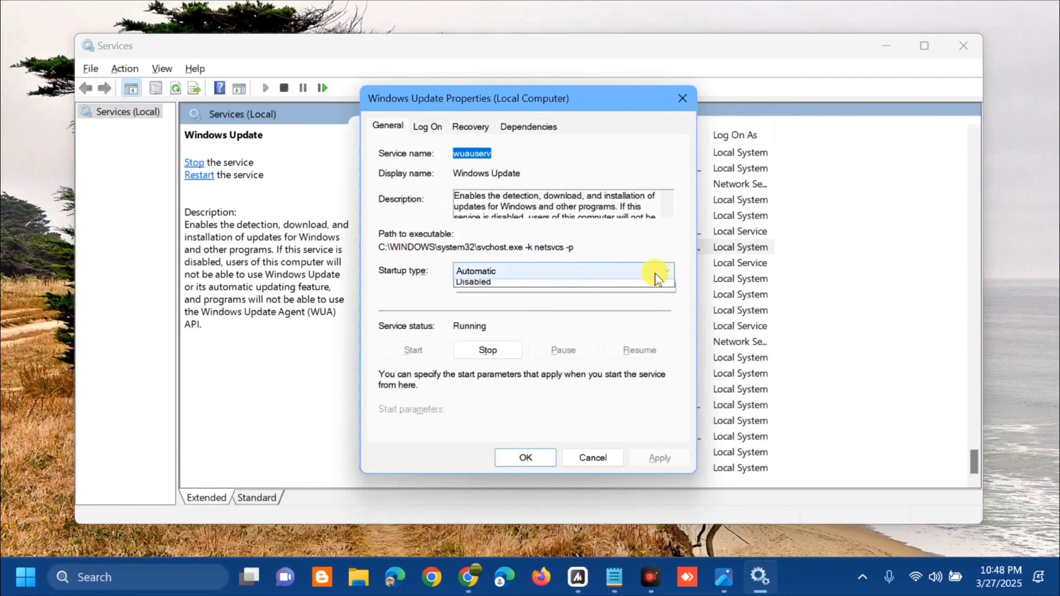
left_click(538, 298)
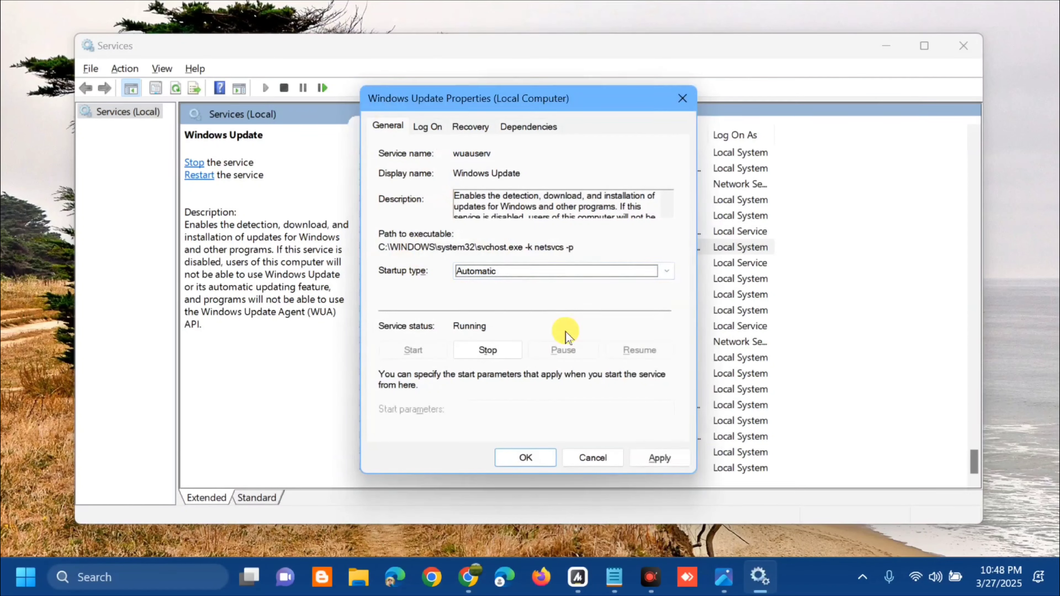
left_click(658, 459)
left_click(524, 459)
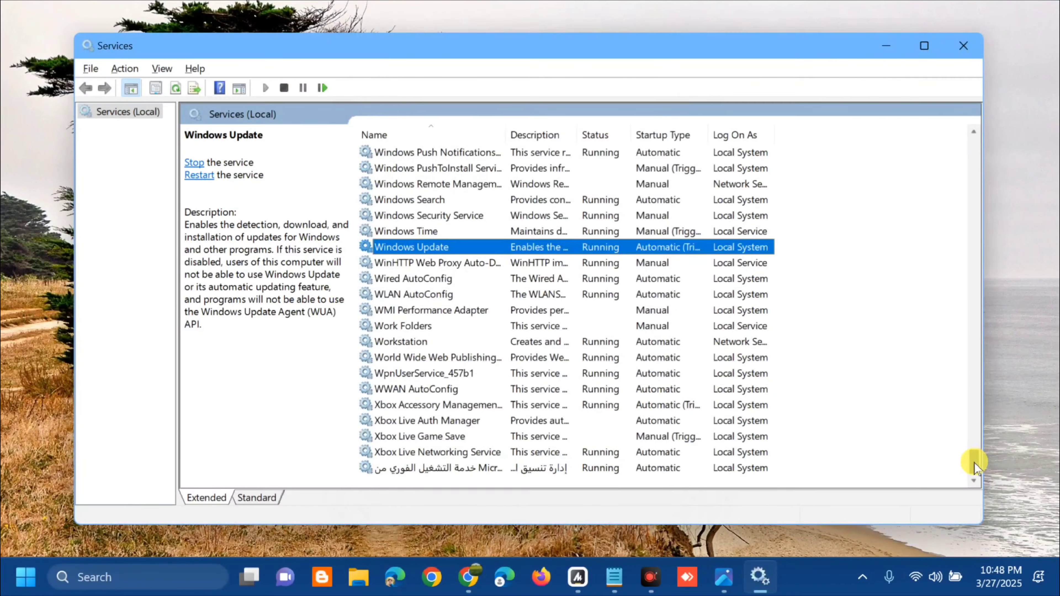
- Find the Background Intelligent Transfer Service in the services list and restart it
left_click_drag(974, 467, 989, 163)
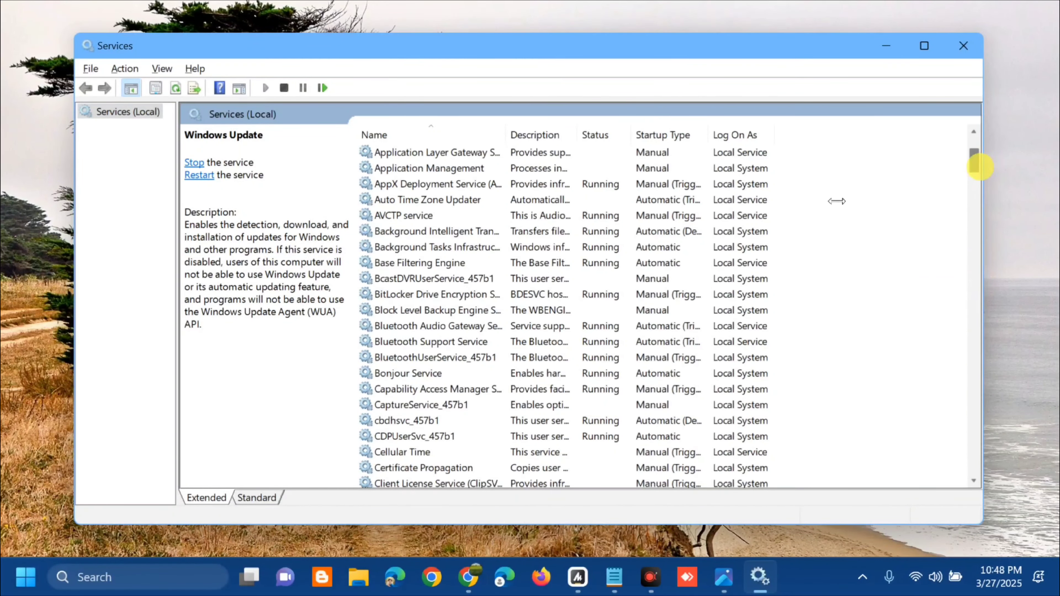
left_click(535, 234)
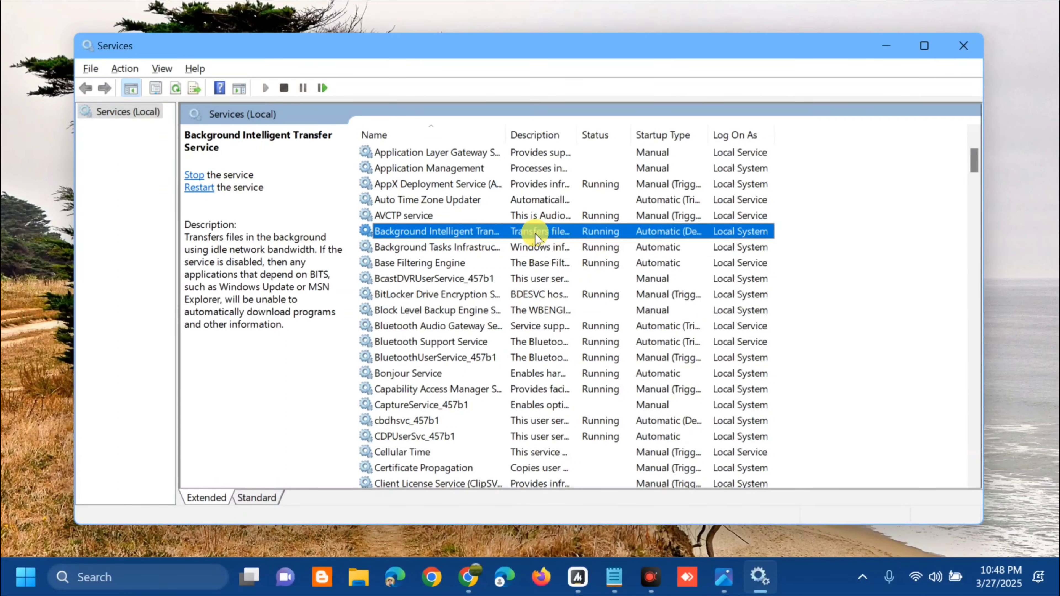
right_click(535, 234)
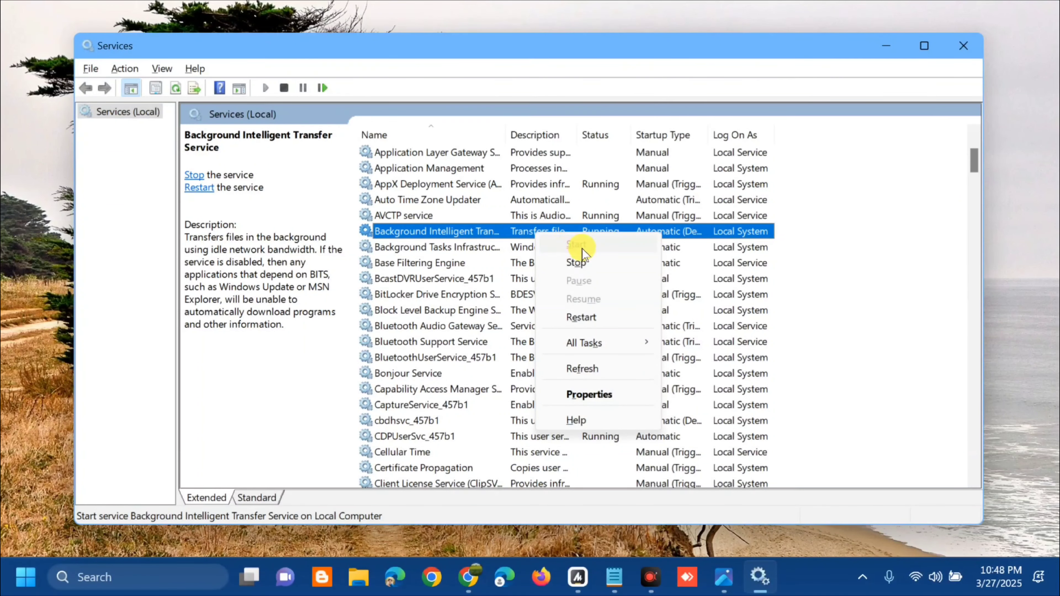
left_click(595, 322)
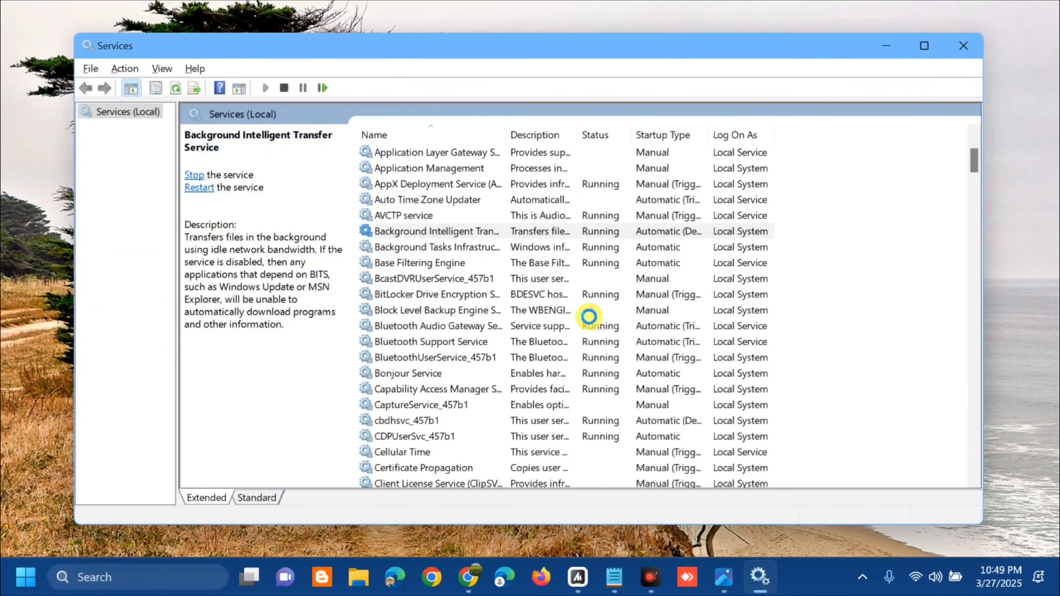
- Set the Background Intelligent Transfer Service's startup type to Automatic, apply it and close its properties
double_click(510, 236)
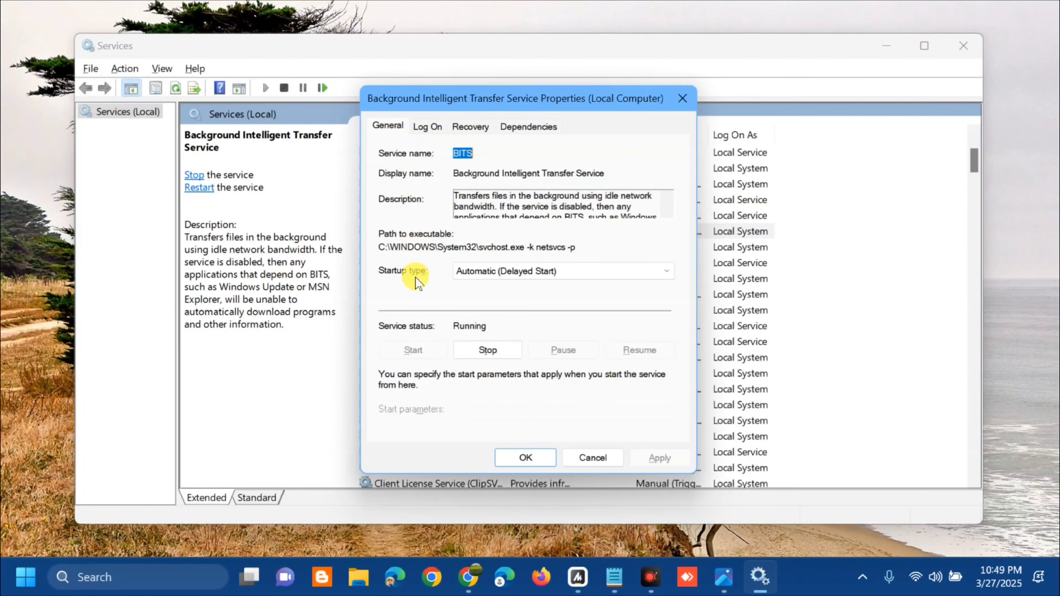
left_click(635, 271)
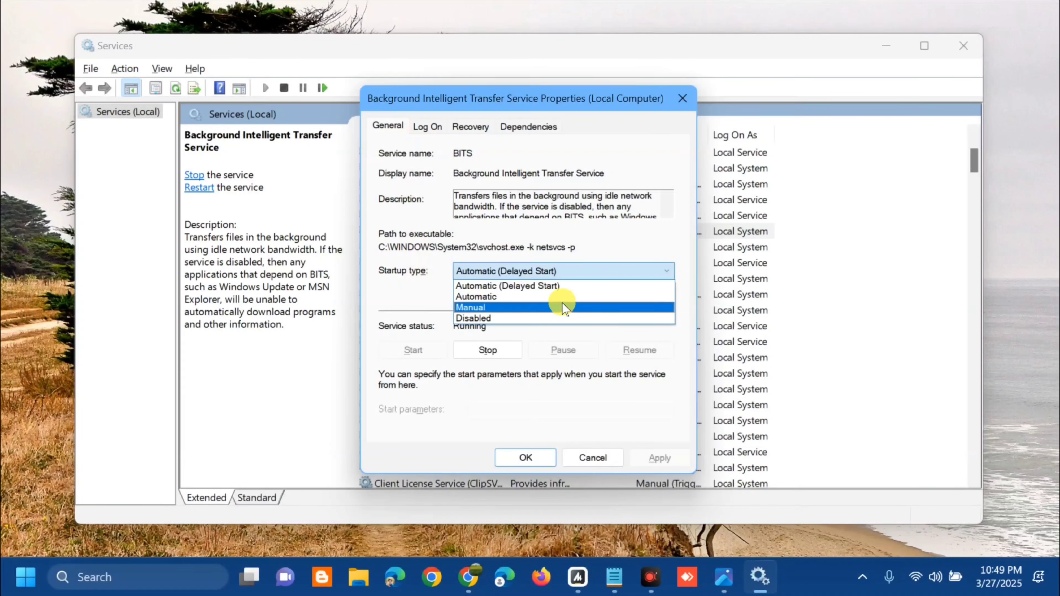
left_click(564, 297)
left_click(661, 457)
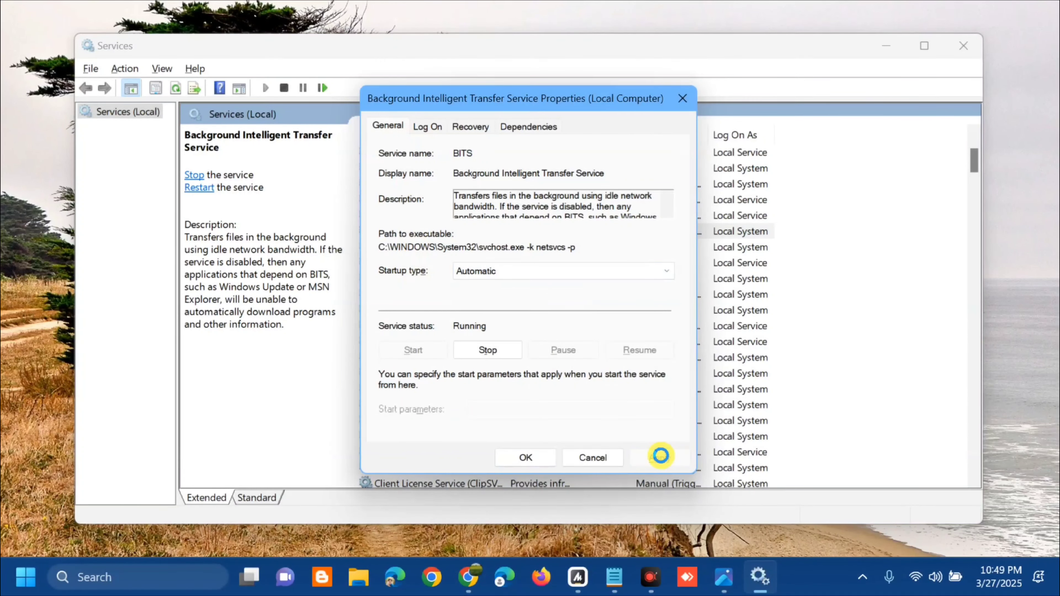
left_click(523, 457)
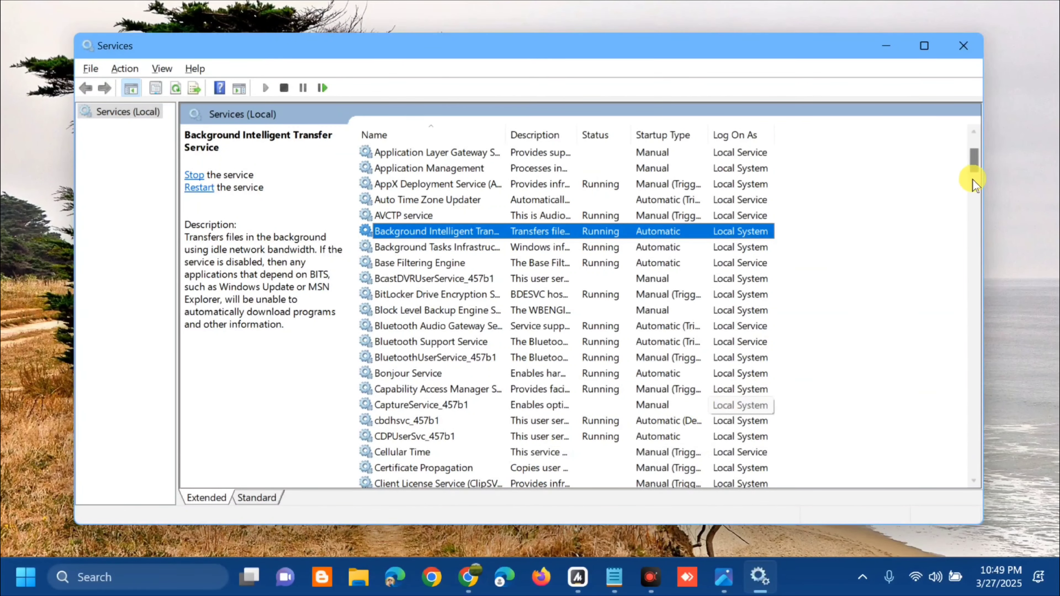
- Find Cryptographic Services in the services list and restart it
left_click_drag(973, 169, 970, 201)
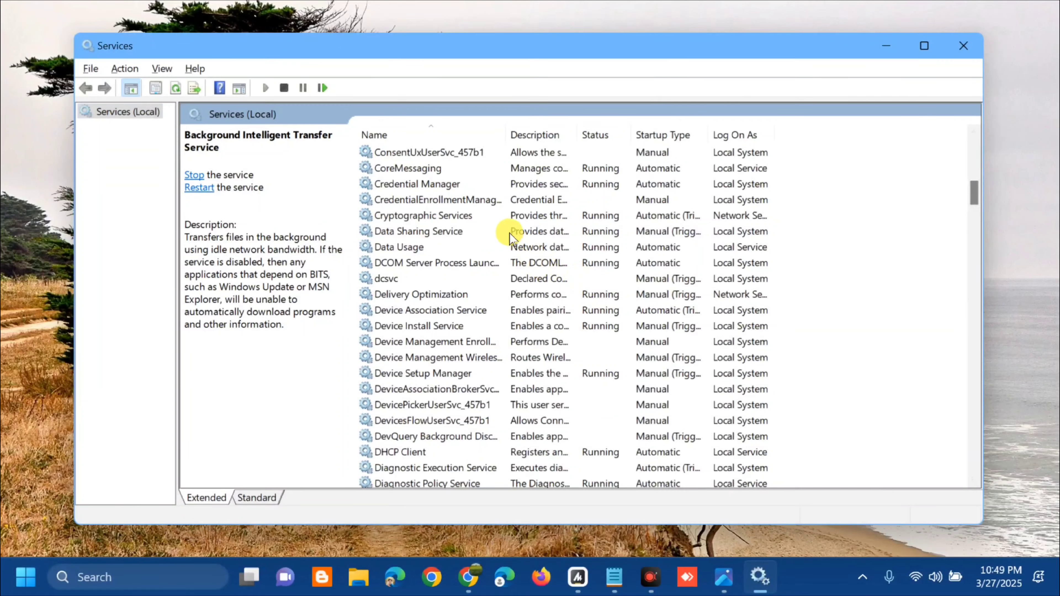
left_click(522, 218)
right_click(523, 218)
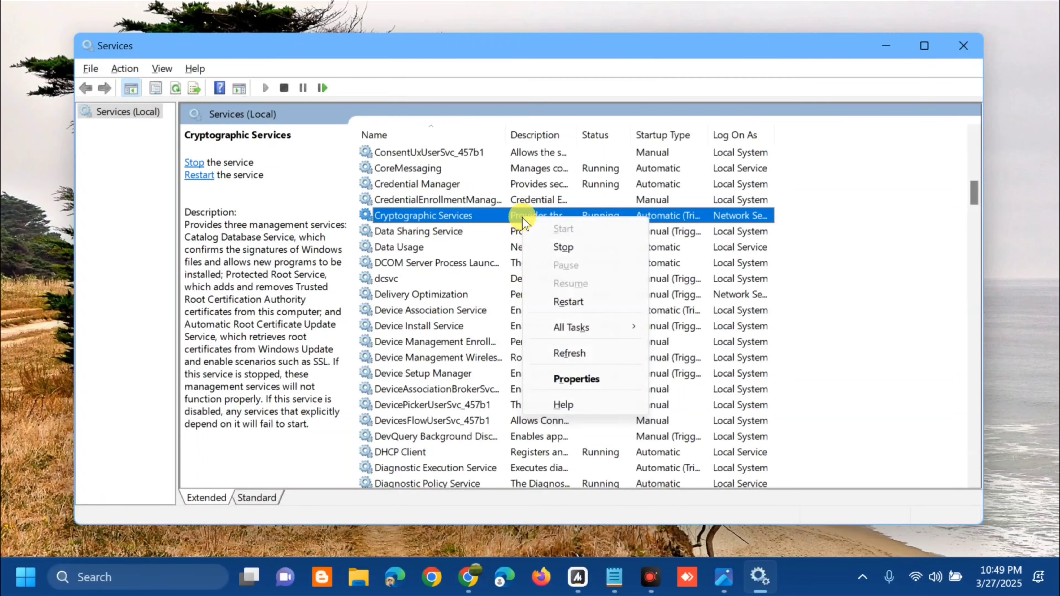
left_click(568, 302)
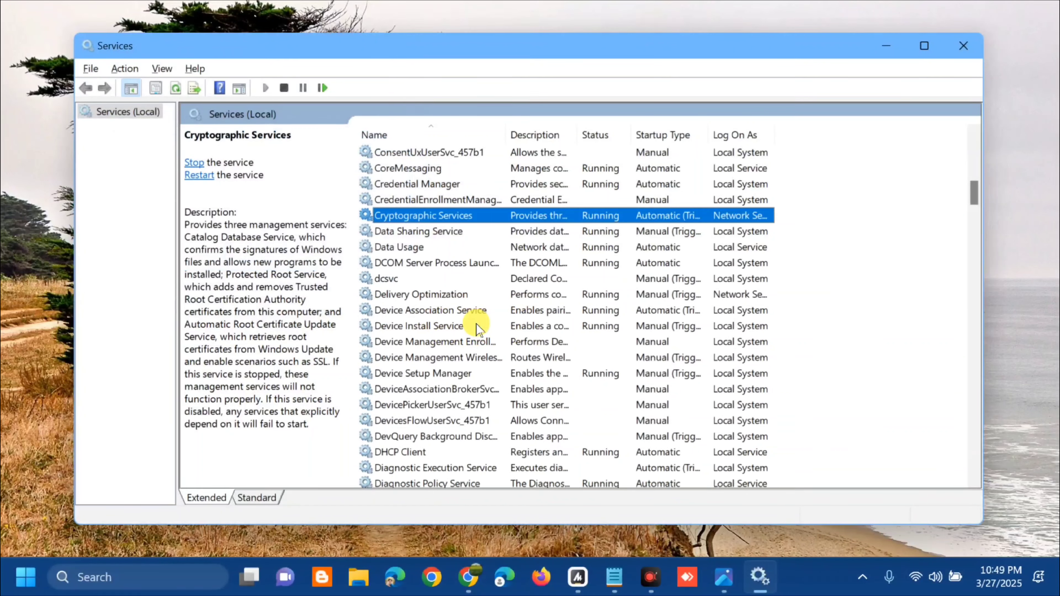
- Set the Cryptographic Services startup type to Automatic, apply it, and close its properties and the Services window
double_click(508, 219)
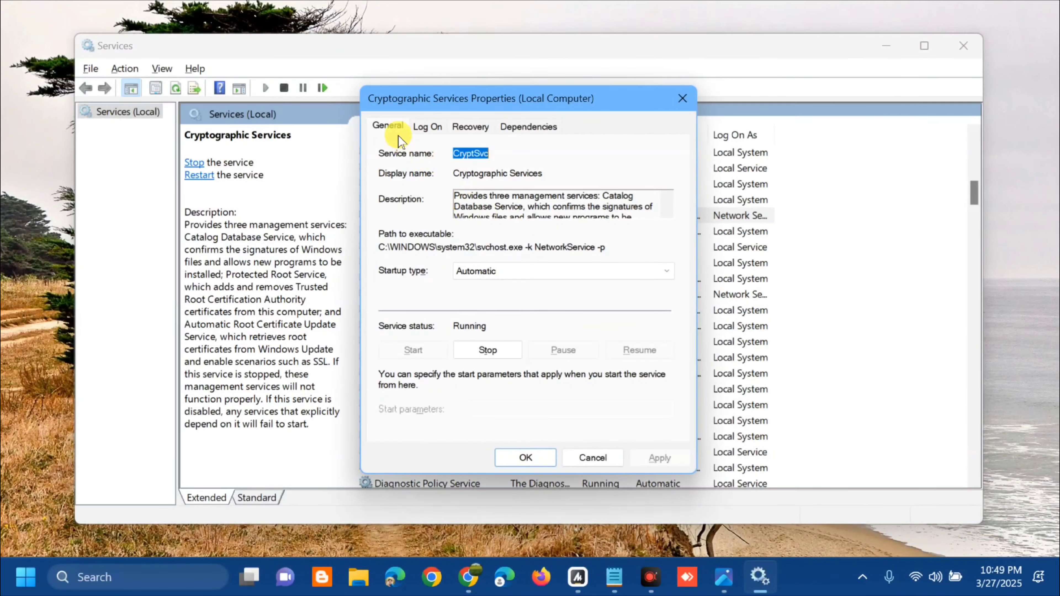
left_click(658, 274)
left_click(576, 297)
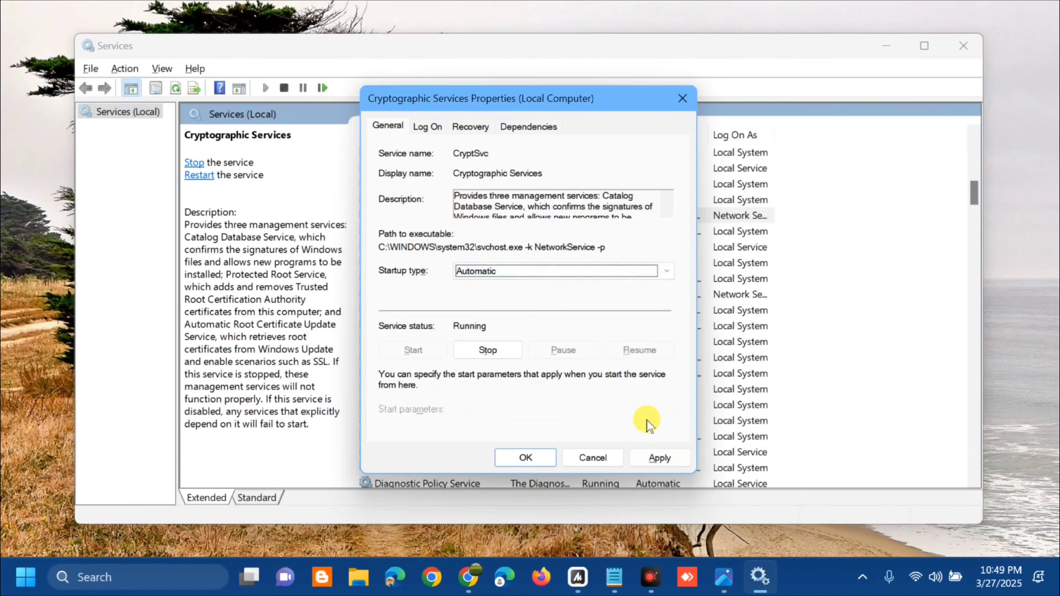
left_click(656, 458)
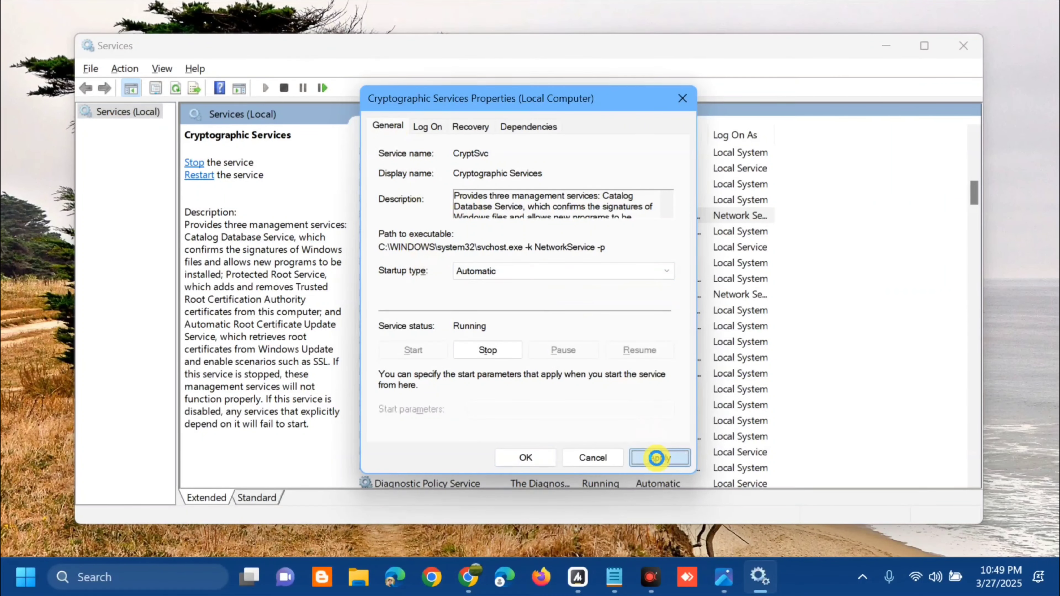
left_click(523, 458)
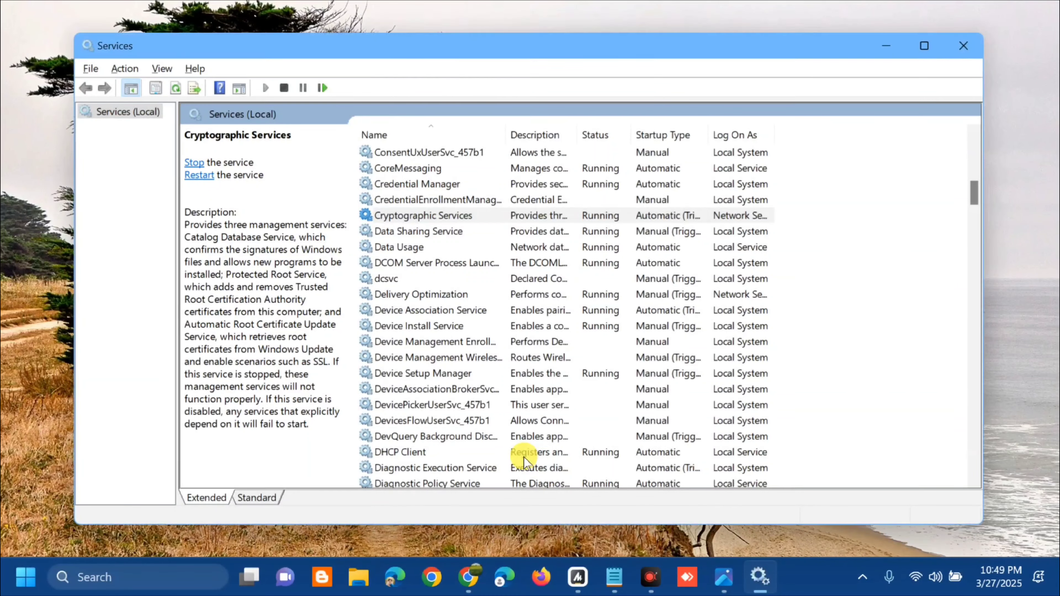
left_click(963, 45)
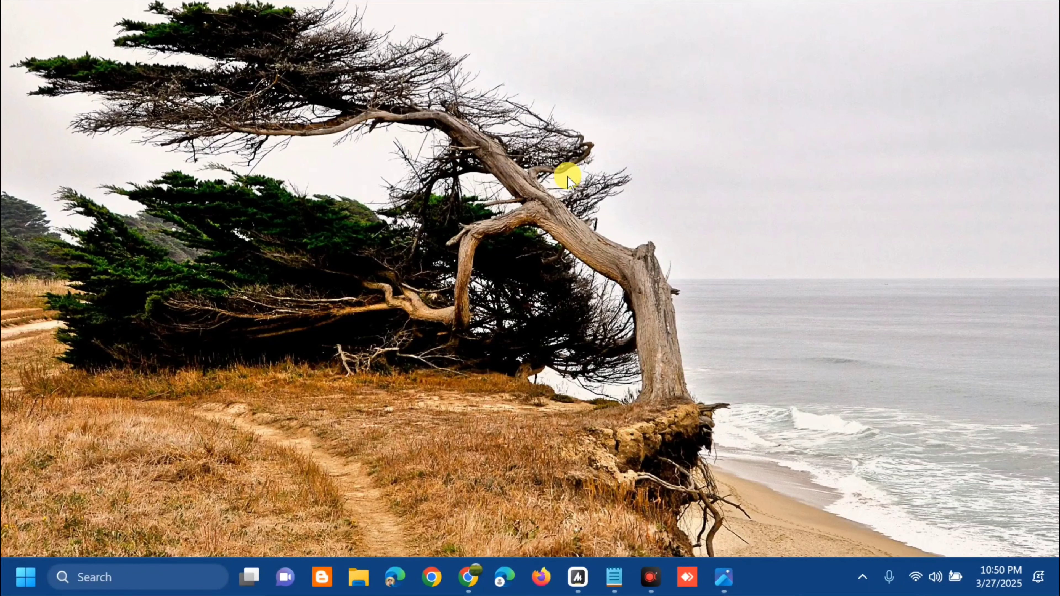
- Open the list of other troubleshooters in the Troubleshoot section of the Windows system settings
key("super+i")
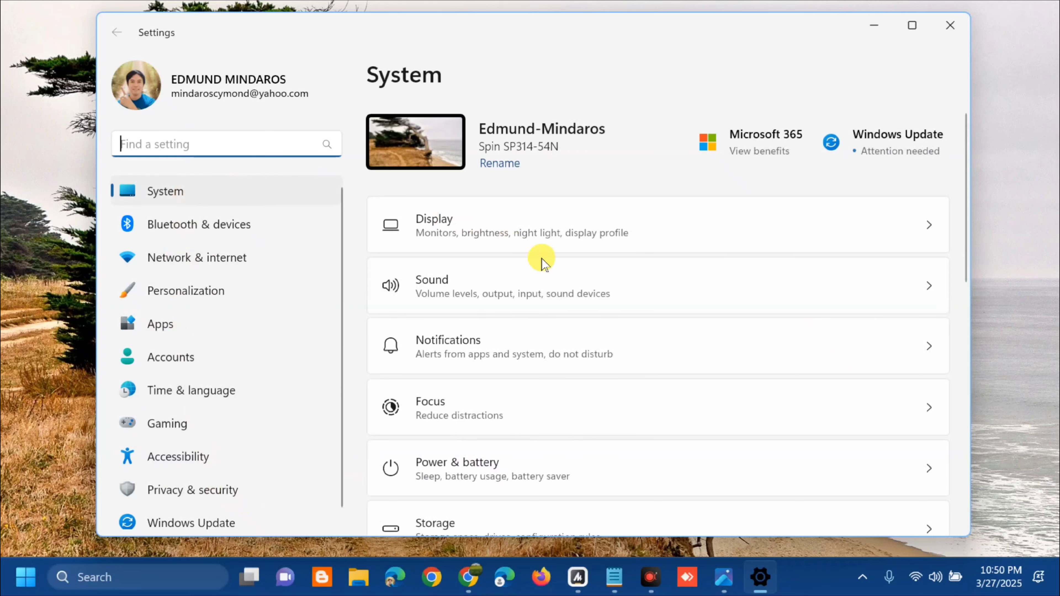
scroll(645, 296, "down", 10)
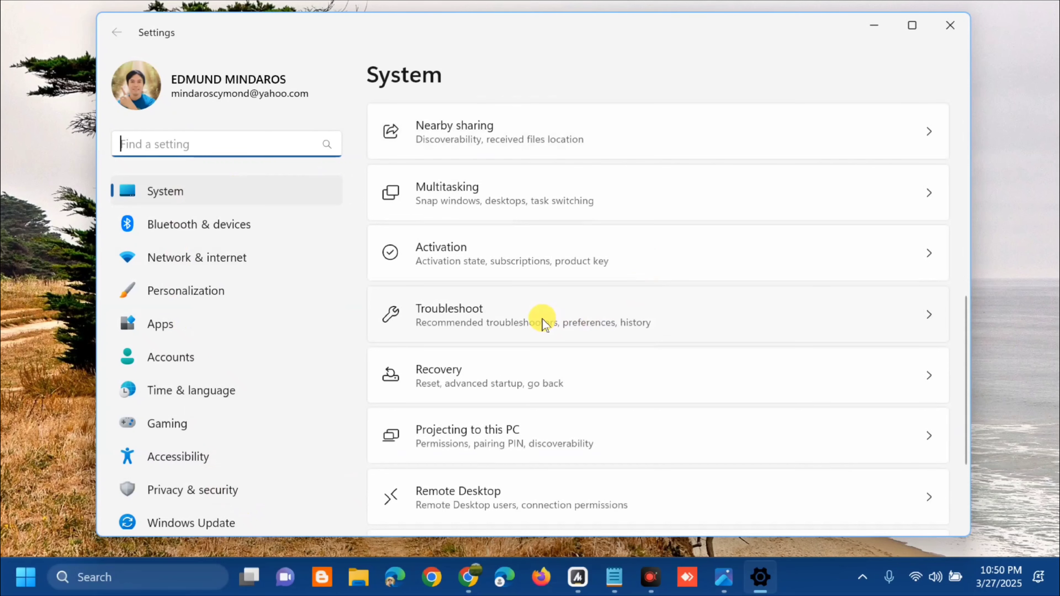
left_click(535, 314)
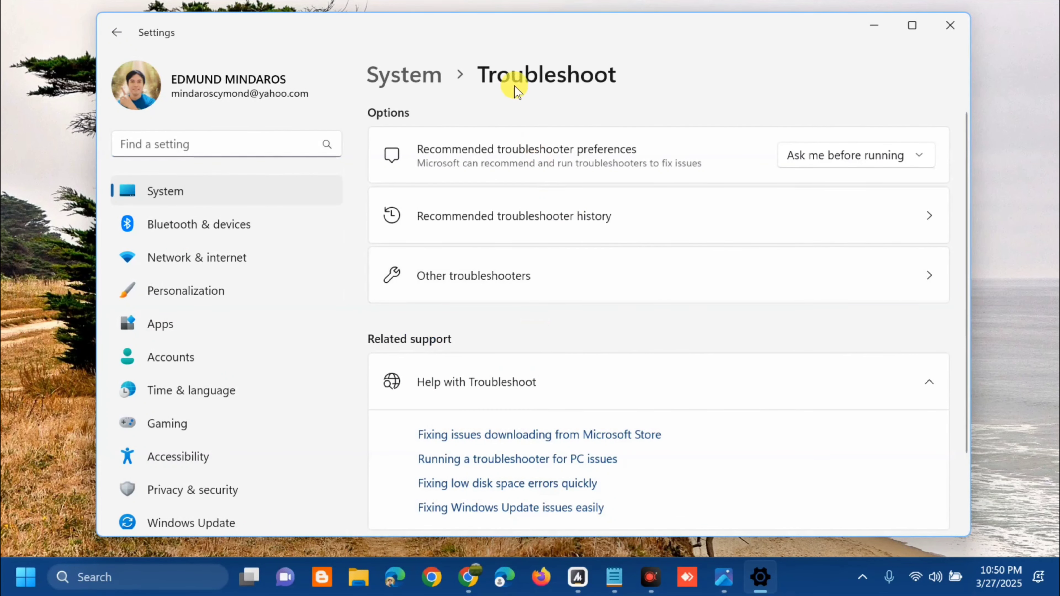
left_click(462, 282)
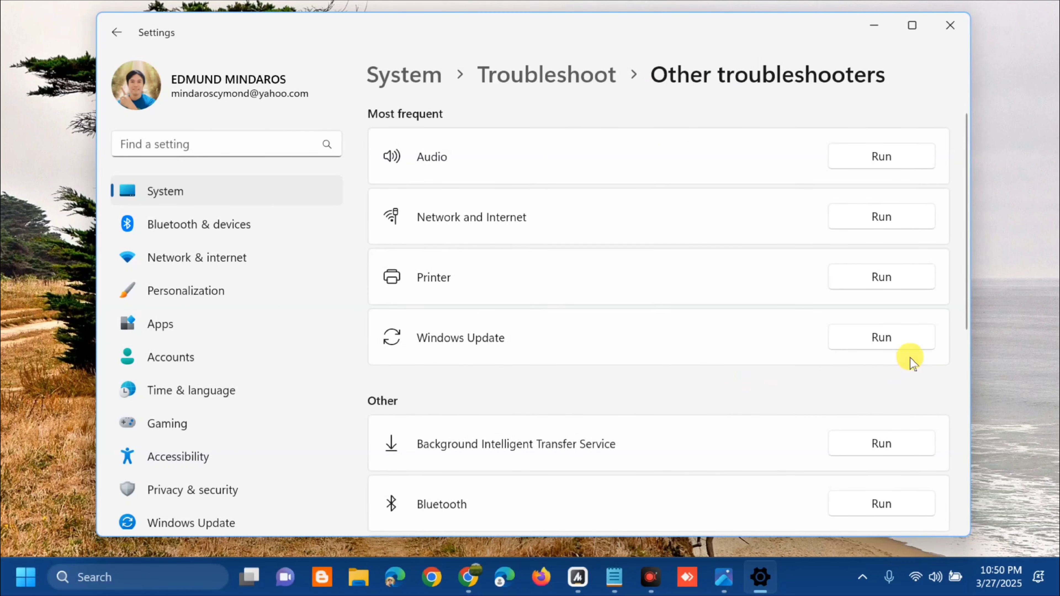
- Run the Windows Update troubleshooter to completion, then close it and Settings
left_click(879, 340)
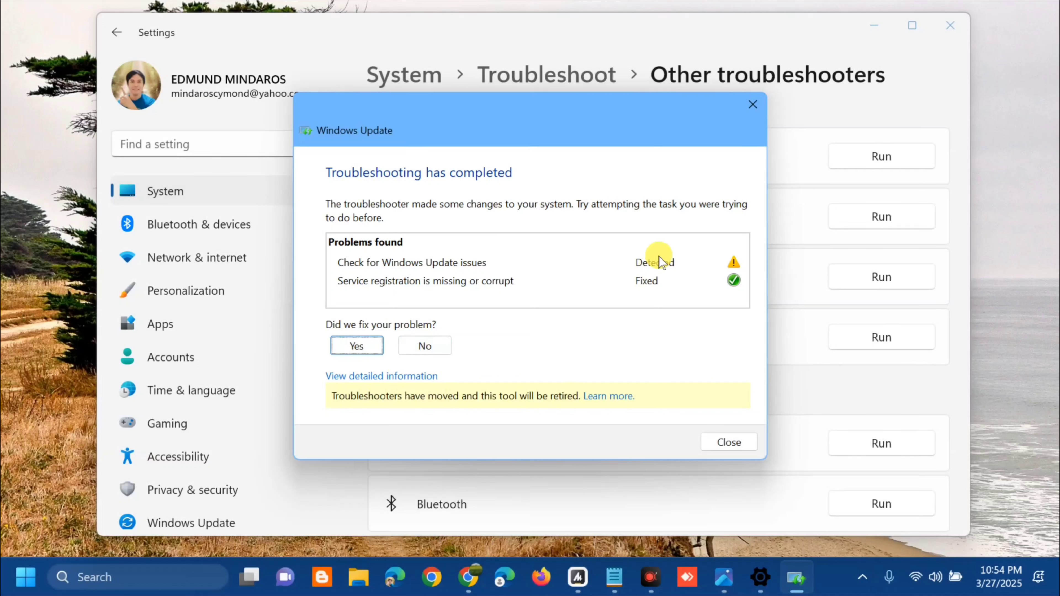
left_click(752, 106)
left_click(950, 26)
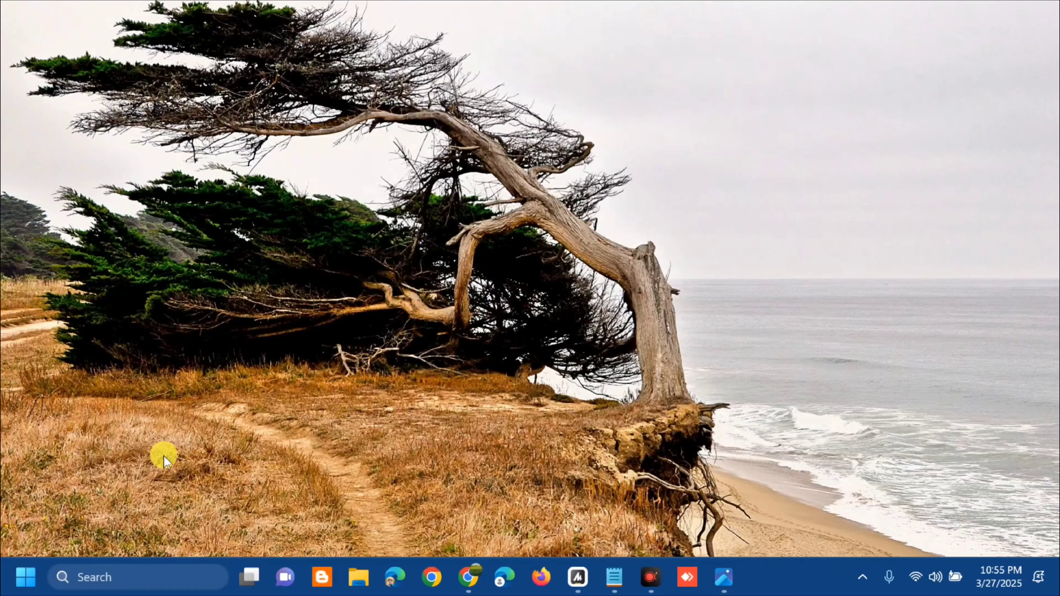
- Look up the Restart option among the computer's power options and dismiss them without choosing one
left_click(25, 577)
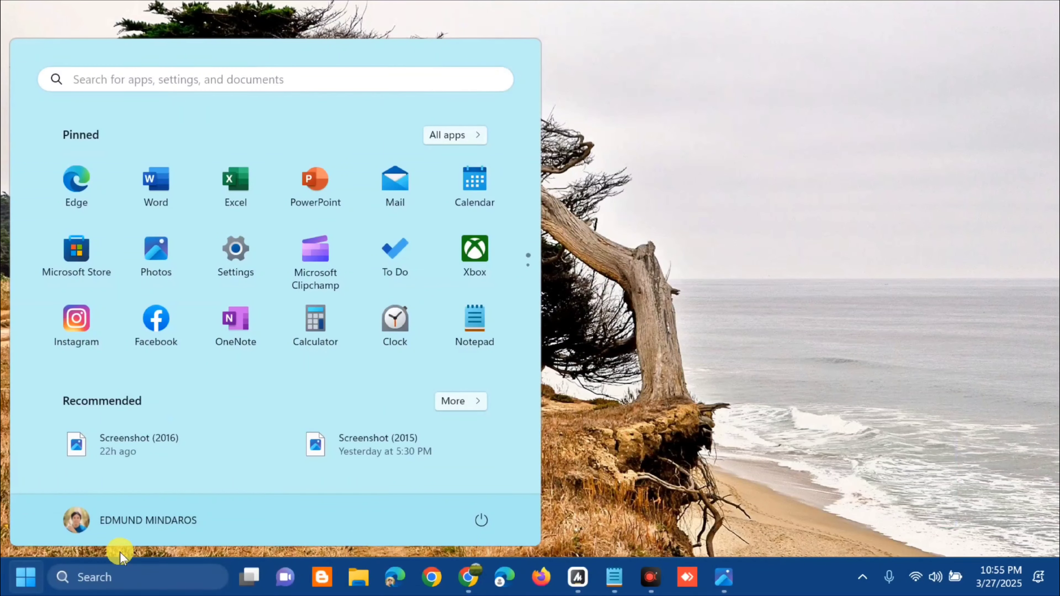
left_click(481, 520)
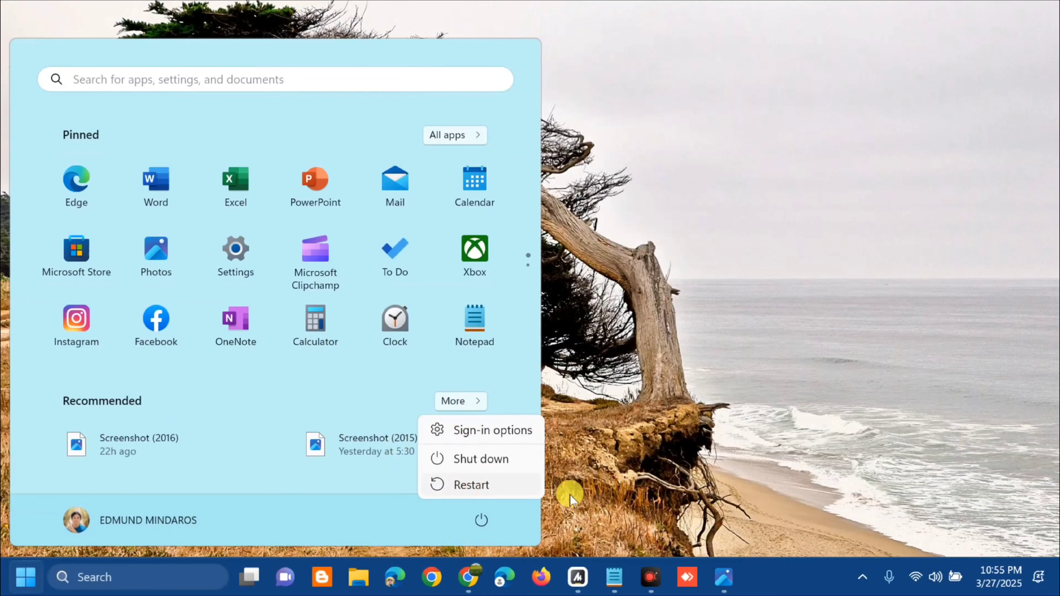
left_click(712, 377)
left_click(700, 355)
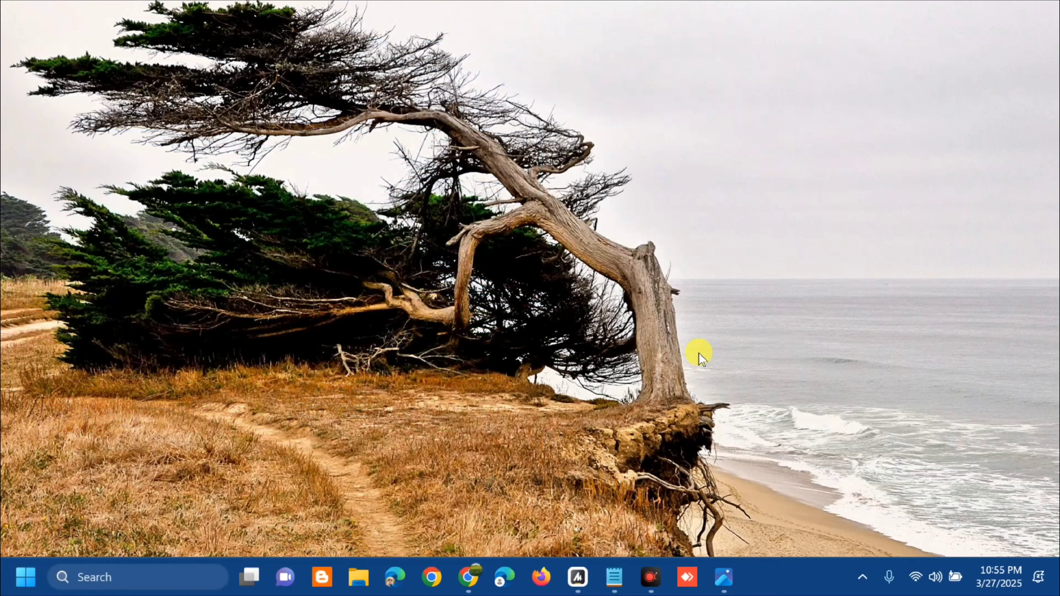